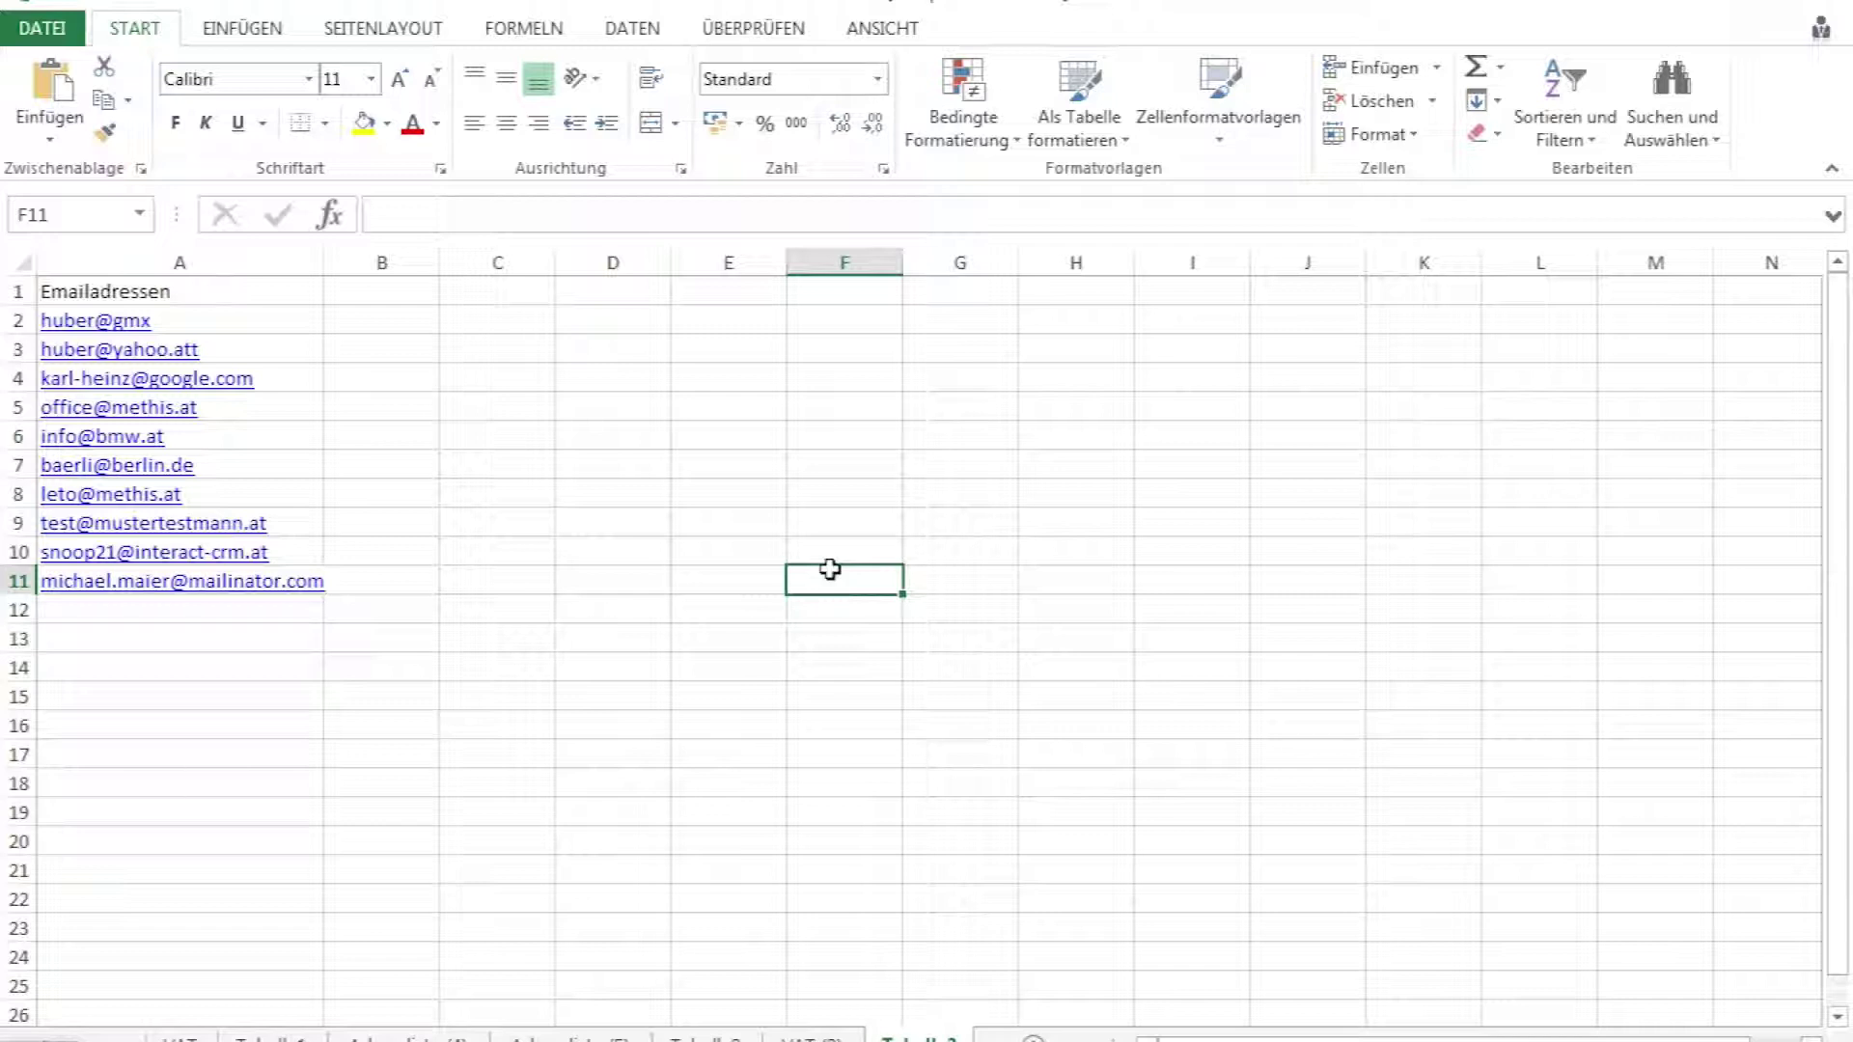
Run the METHIS email Syntax check on A2:A11, flagging huber@gmx invalid.
drag(296, 321, 304, 581)
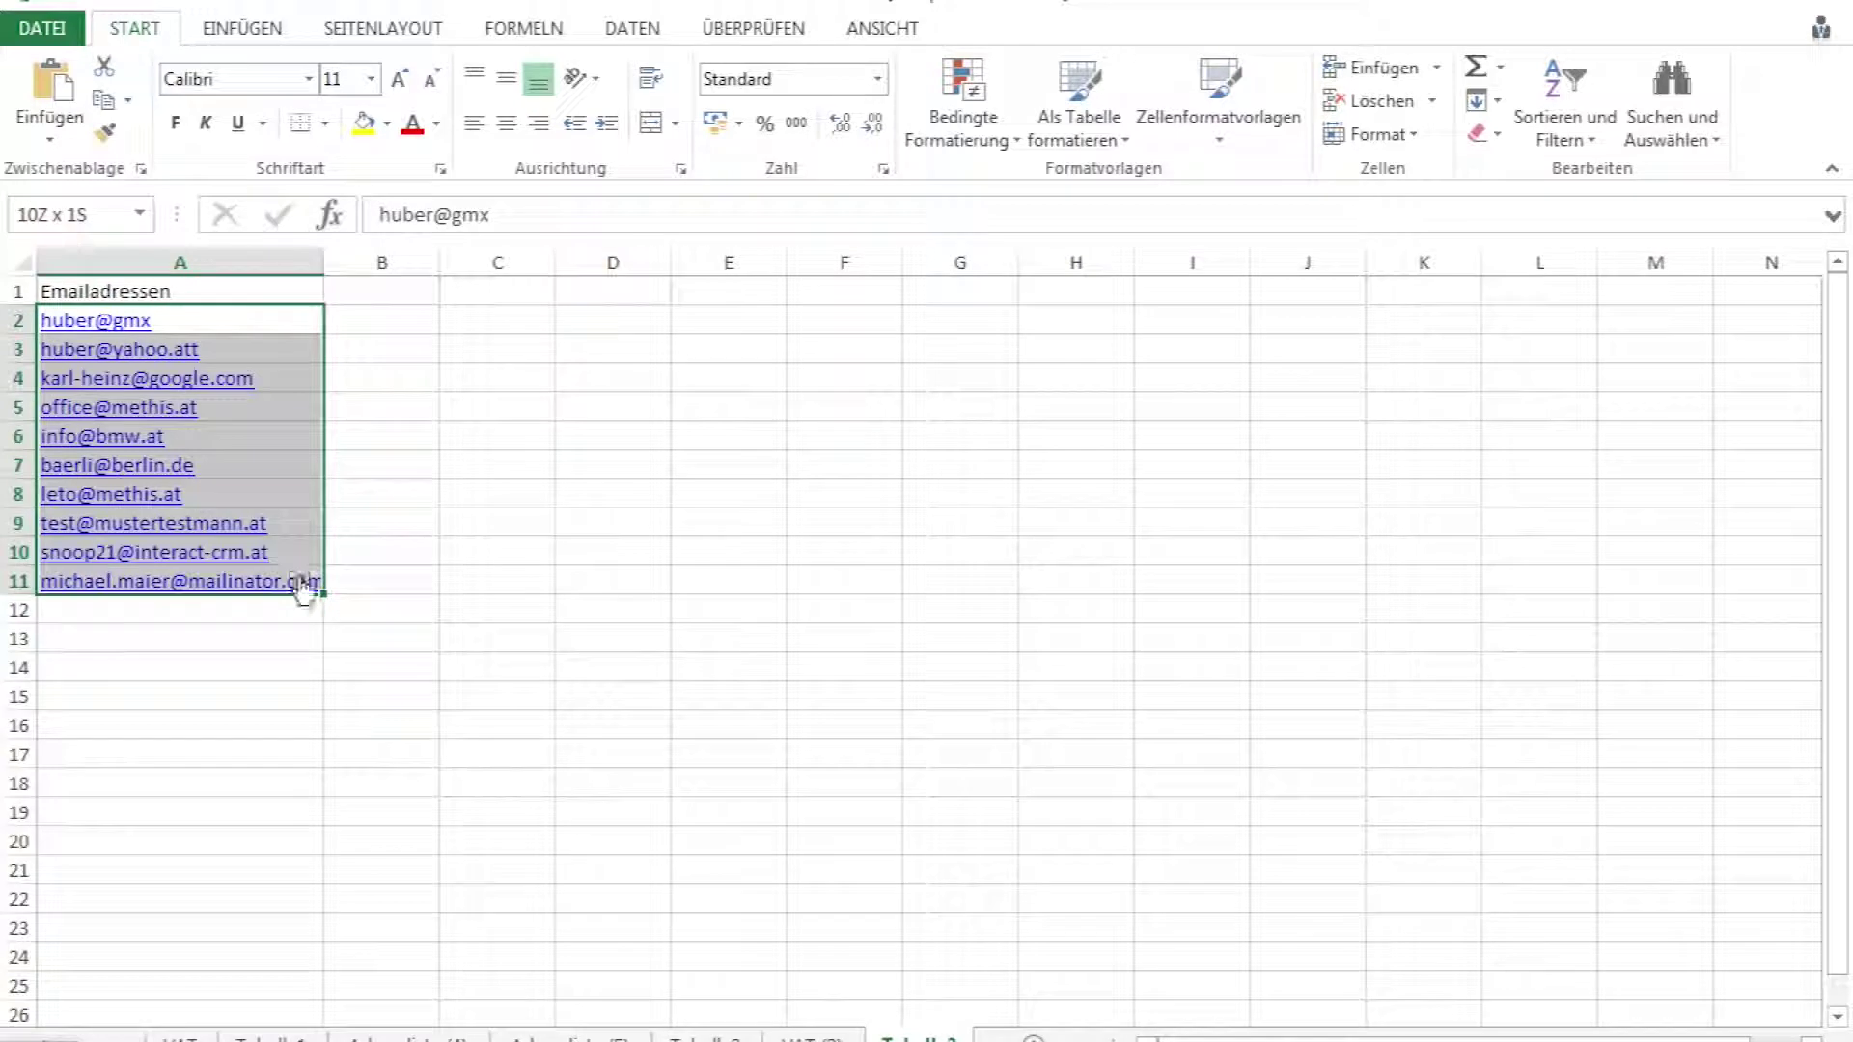
right_click(296, 492)
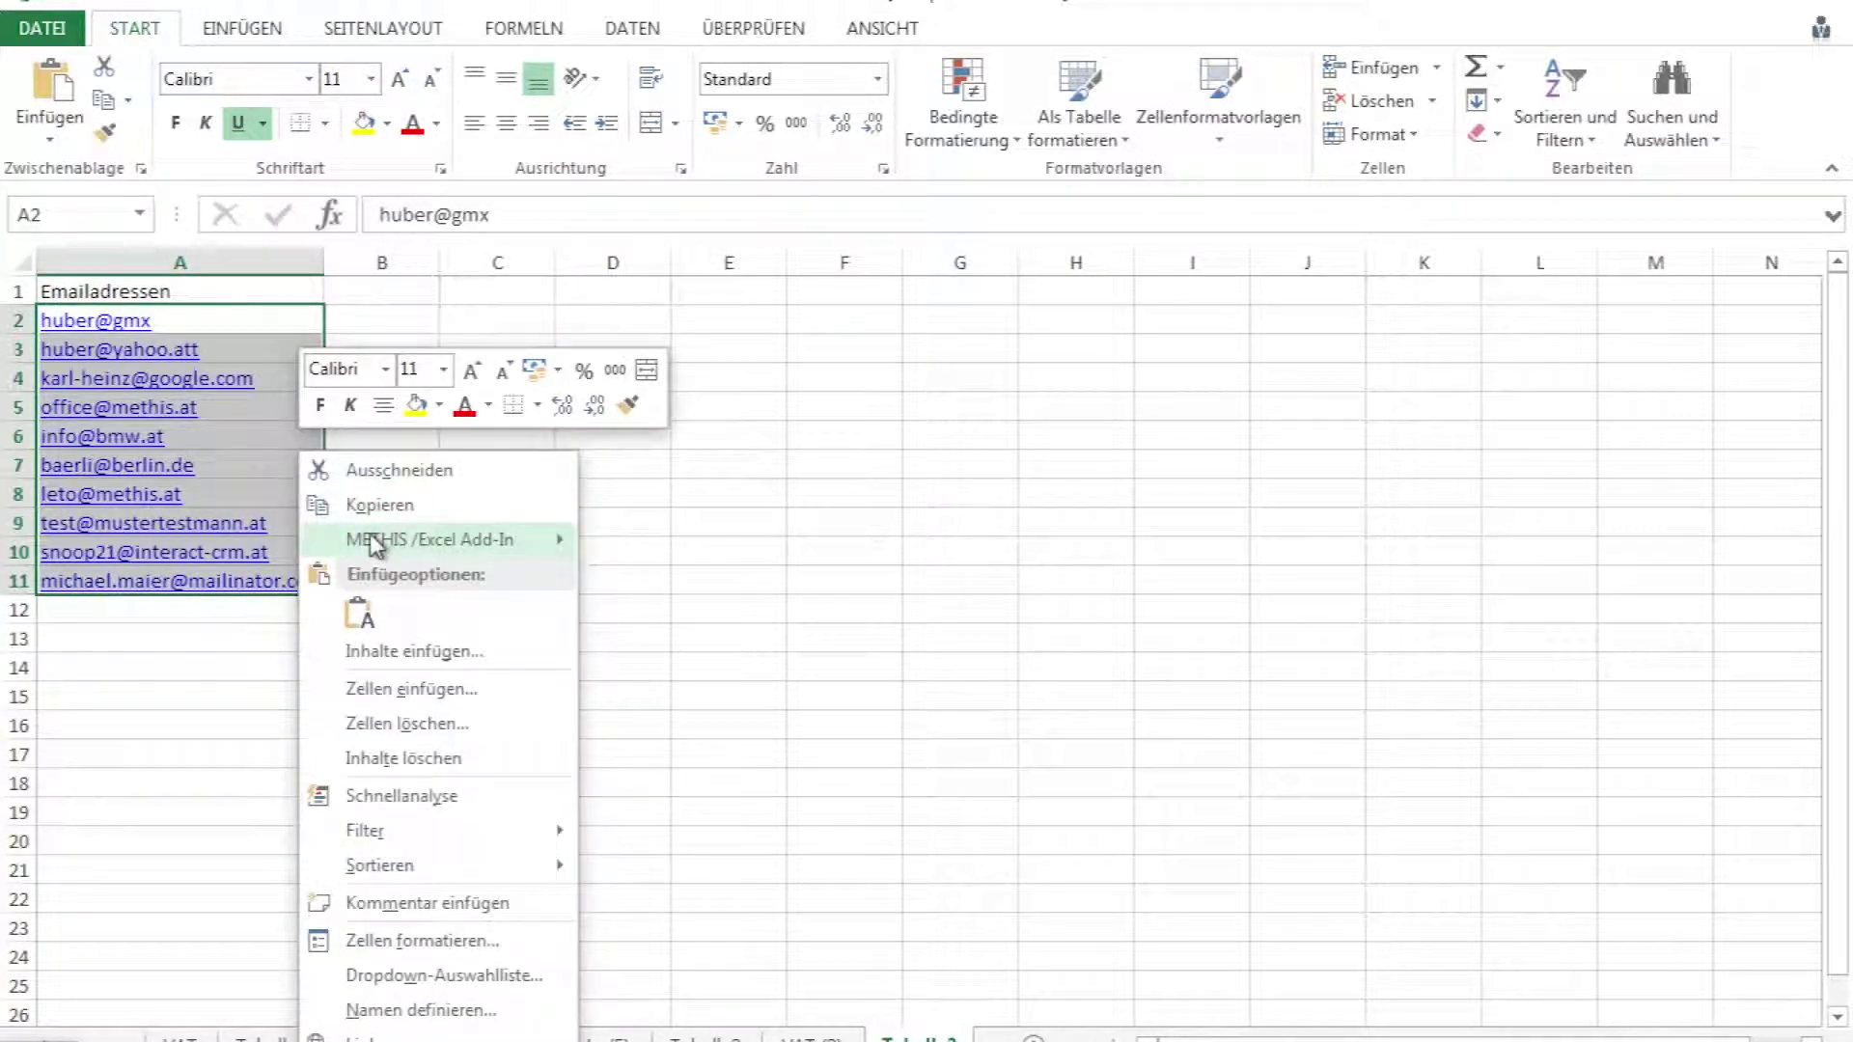
mouse_move(431, 540)
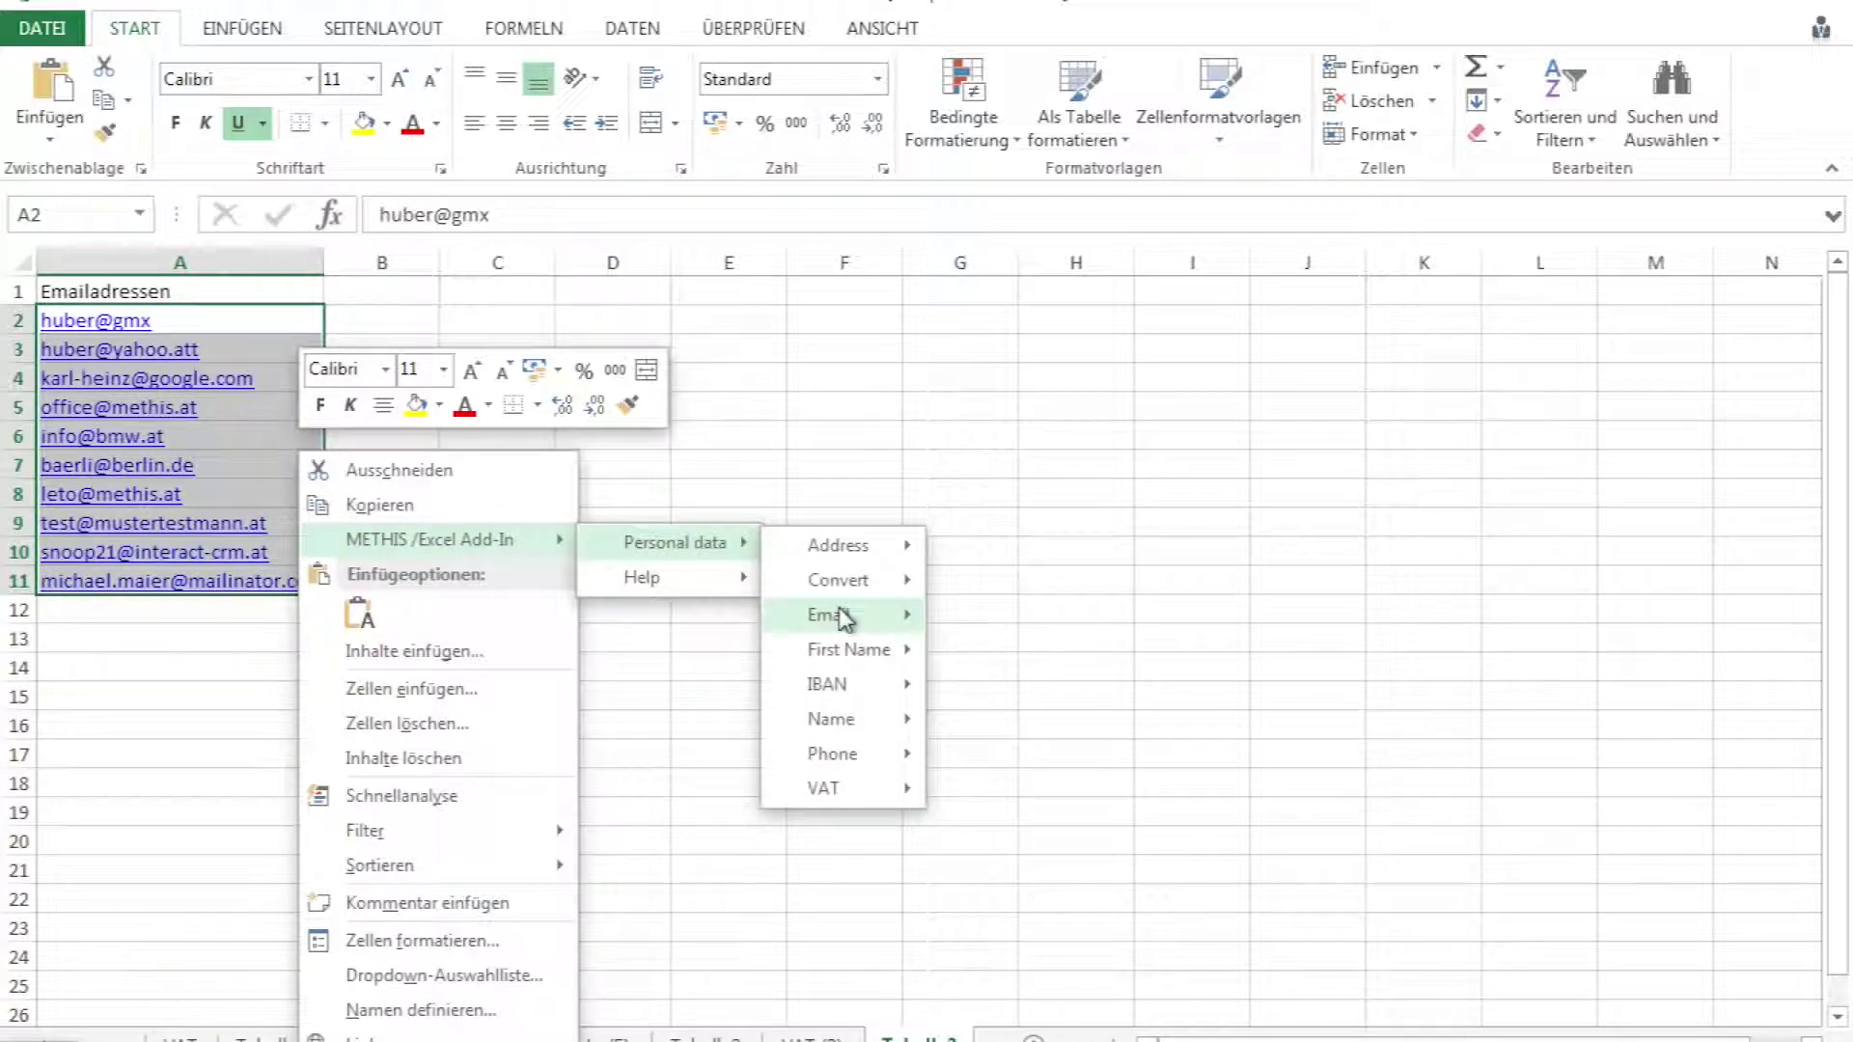
mouse_move(832, 616)
click(963, 619)
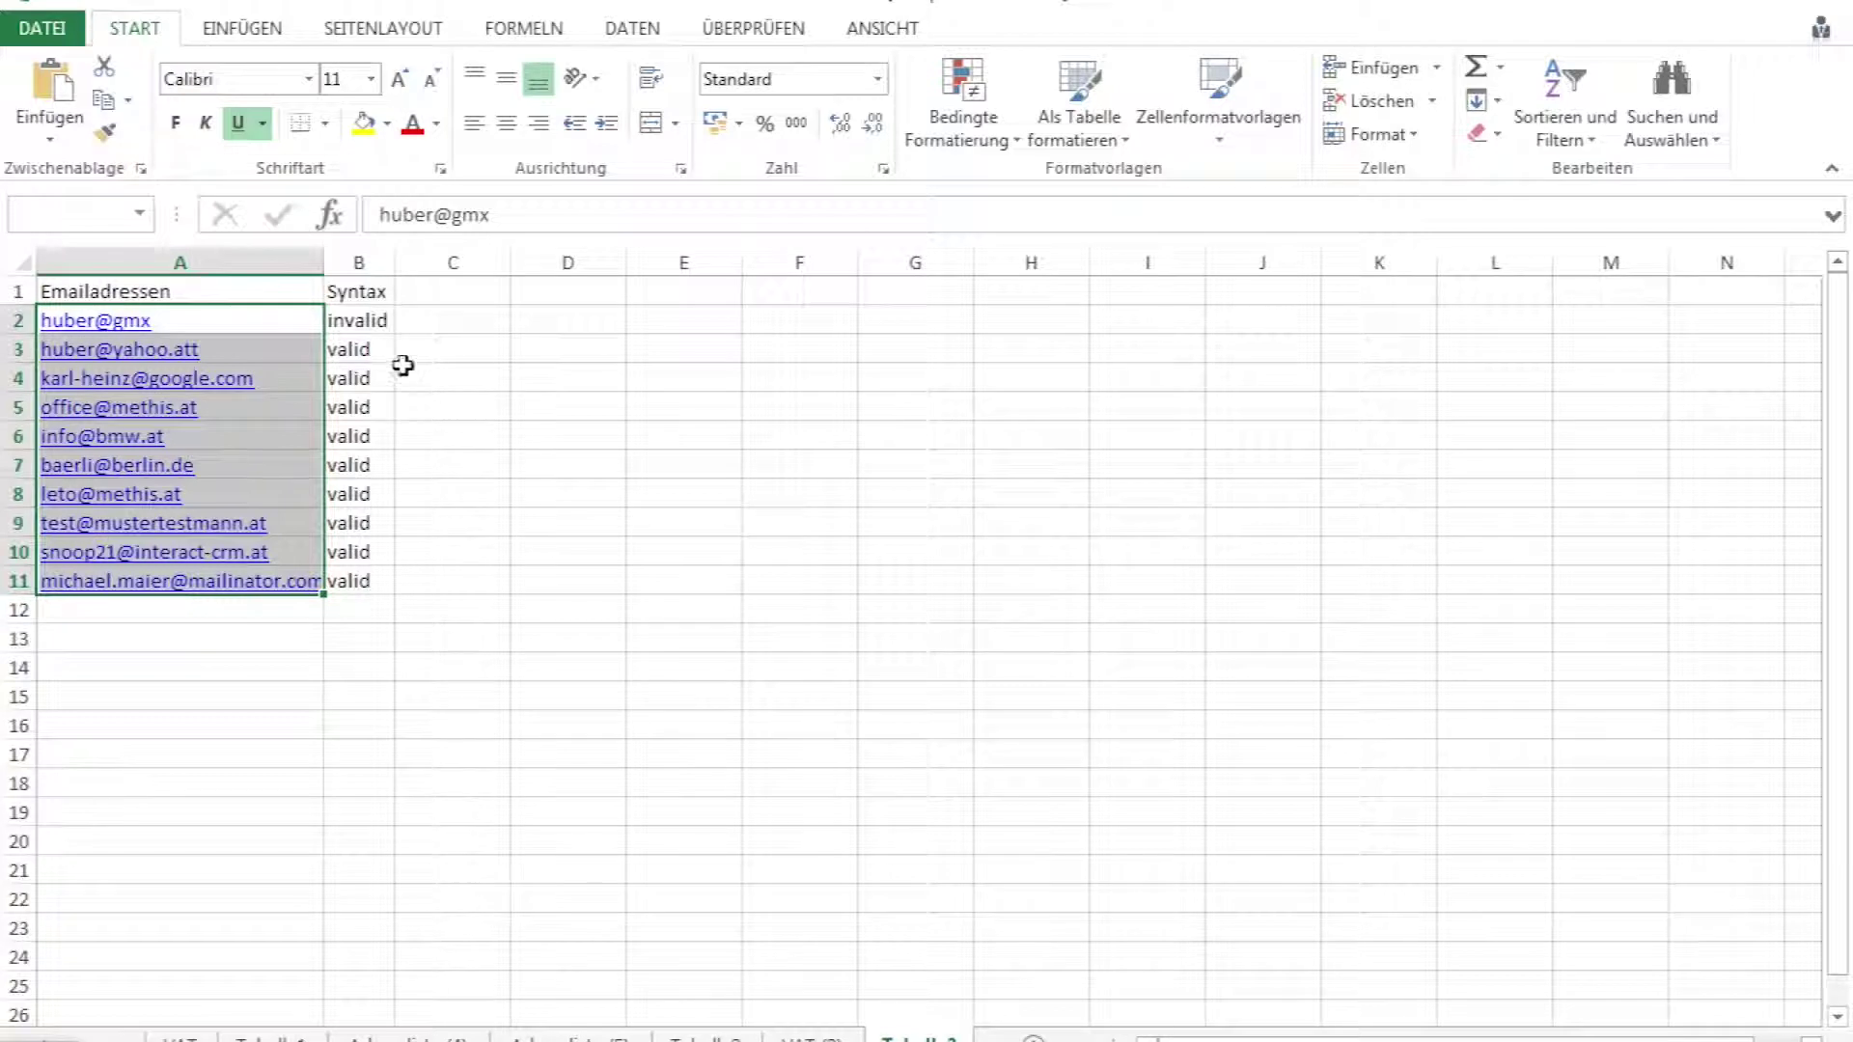
Run the METHIS Domain check on A2:A11, flagging yahoo.att, mustertestmann.at and mailinator.
click(799, 608)
mouse_move(87, 321)
mouse_down()
mouse_move(254, 551)
mouse_move(247, 581)
mouse_up()
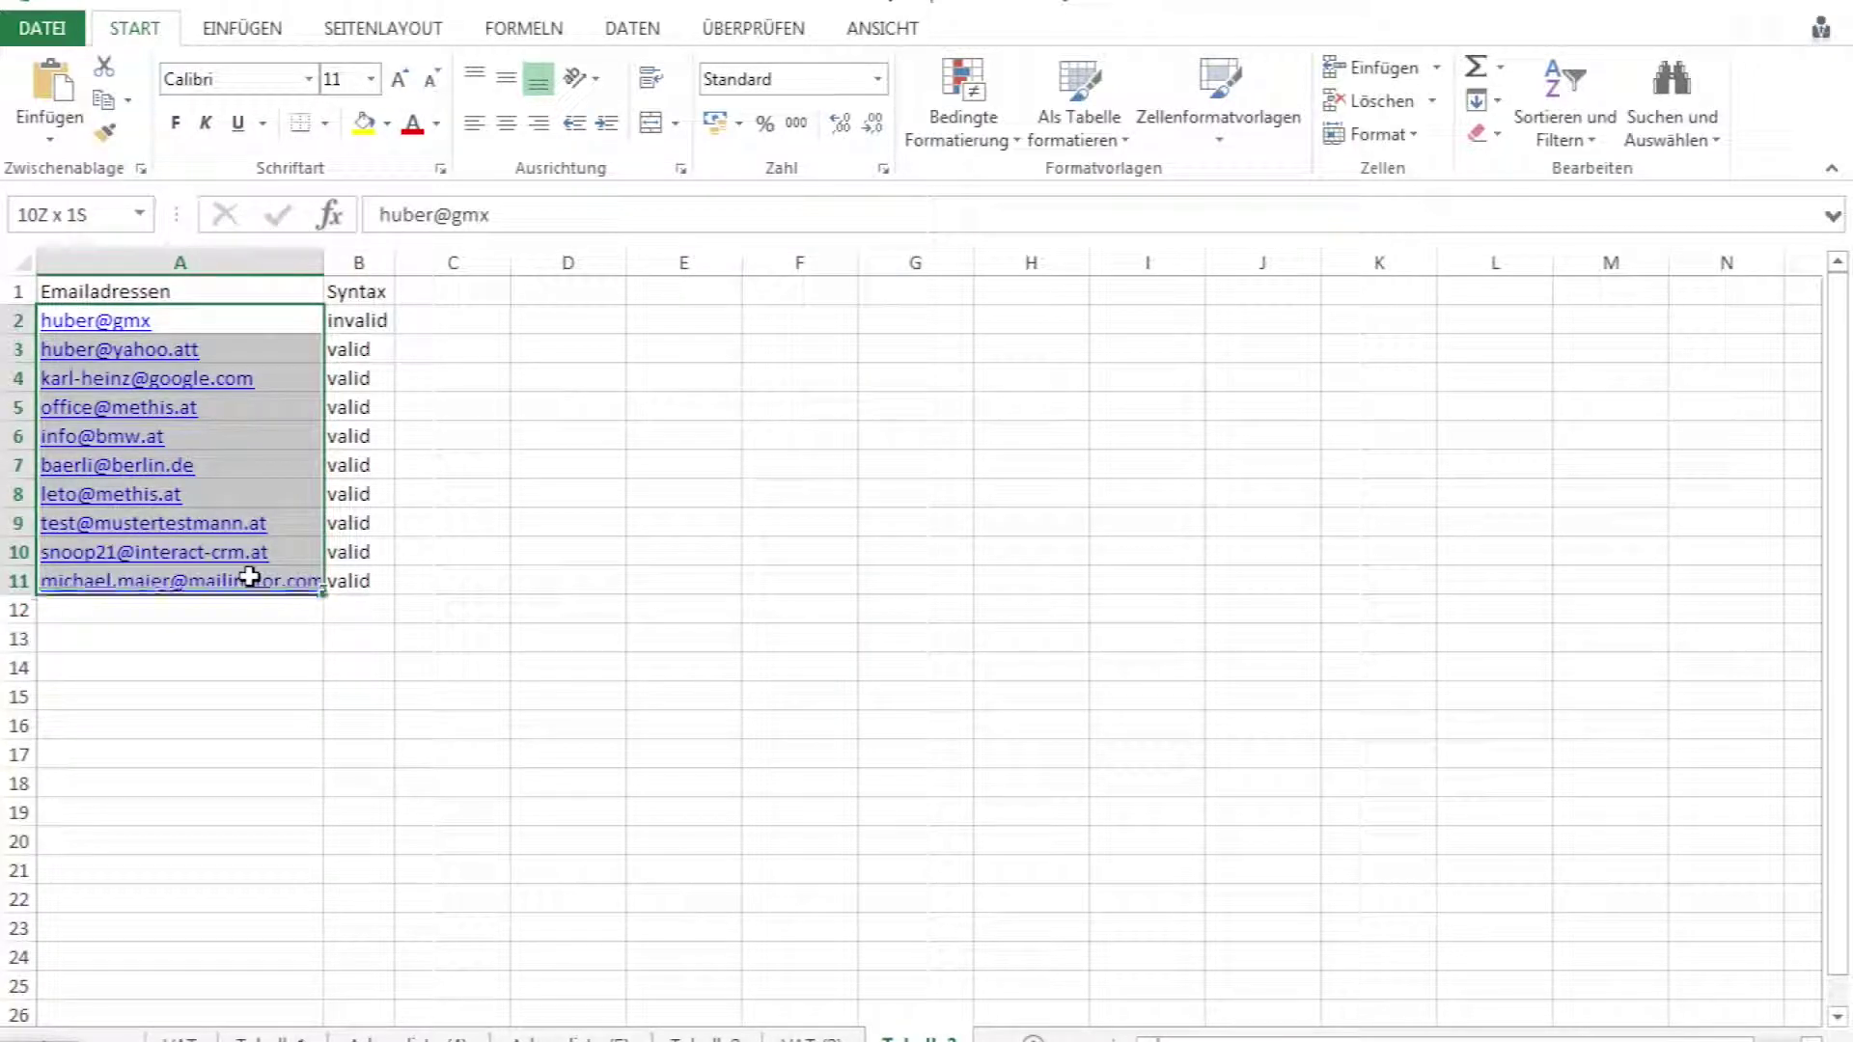
right_click(268, 475)
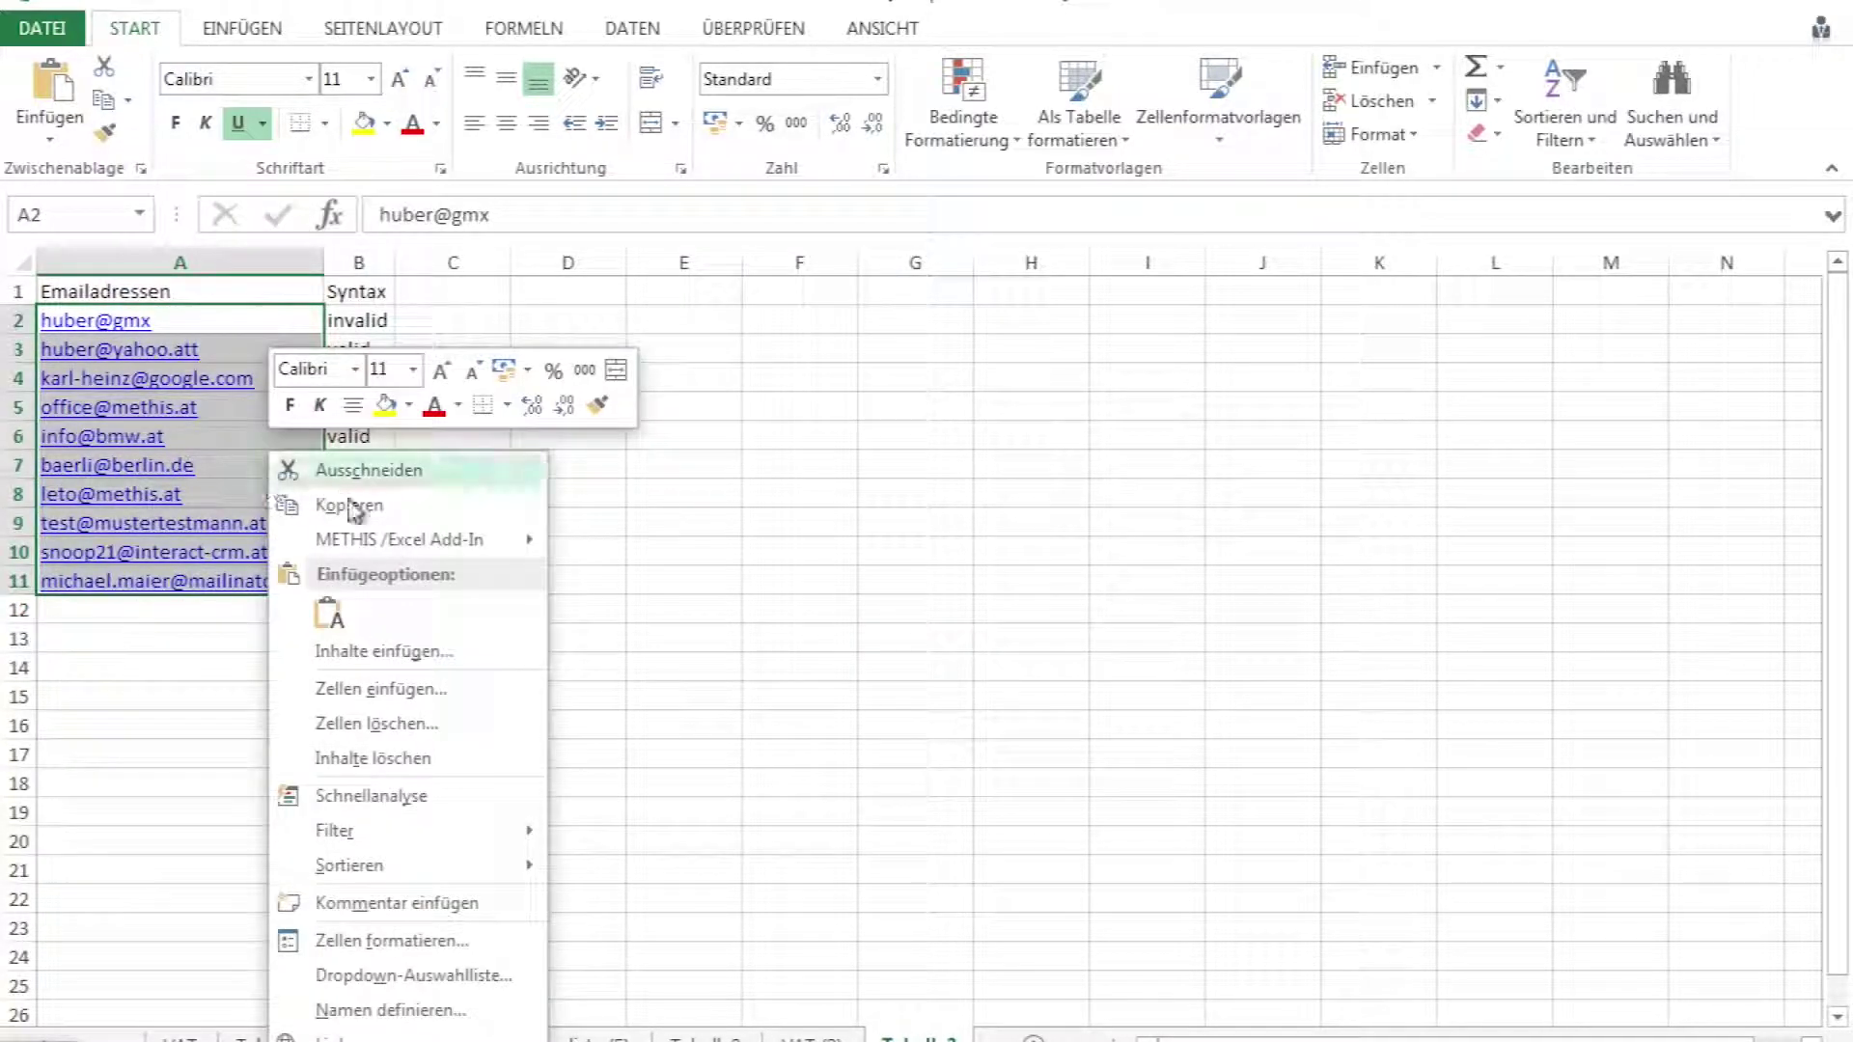
mouse_move(400, 541)
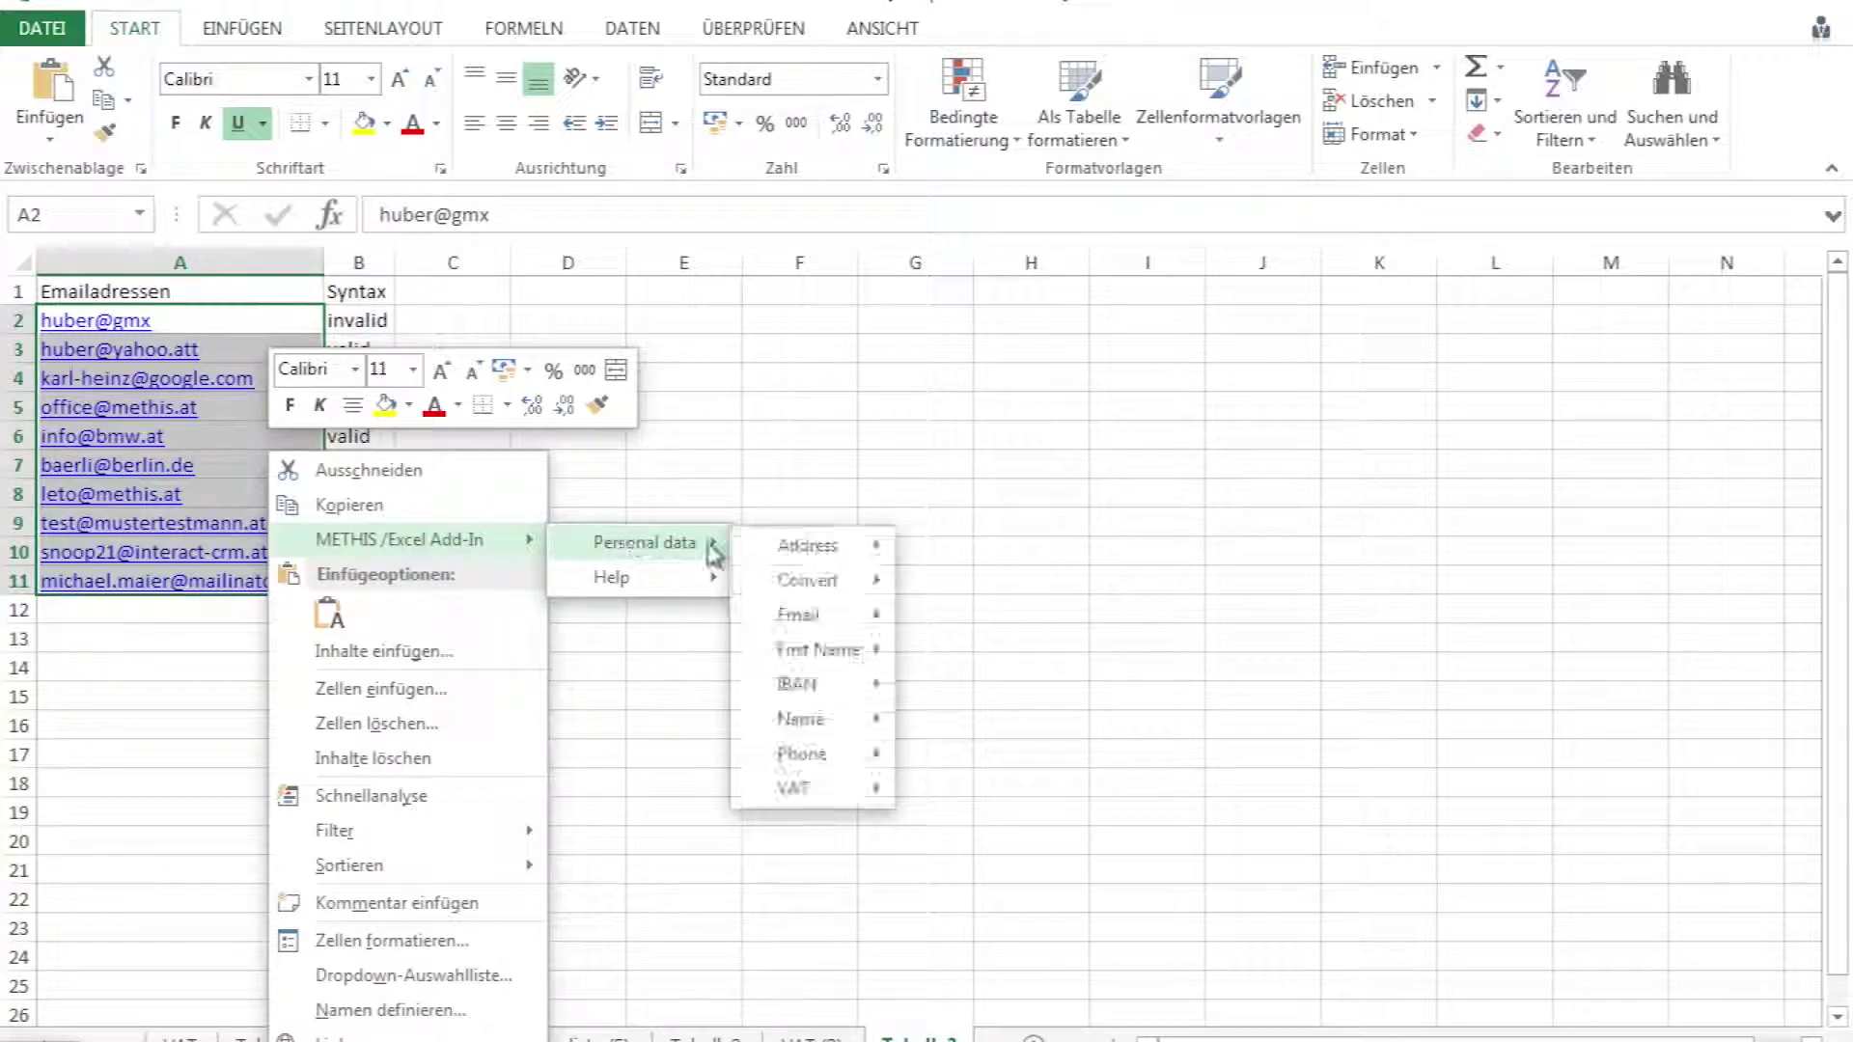
mouse_move(800, 615)
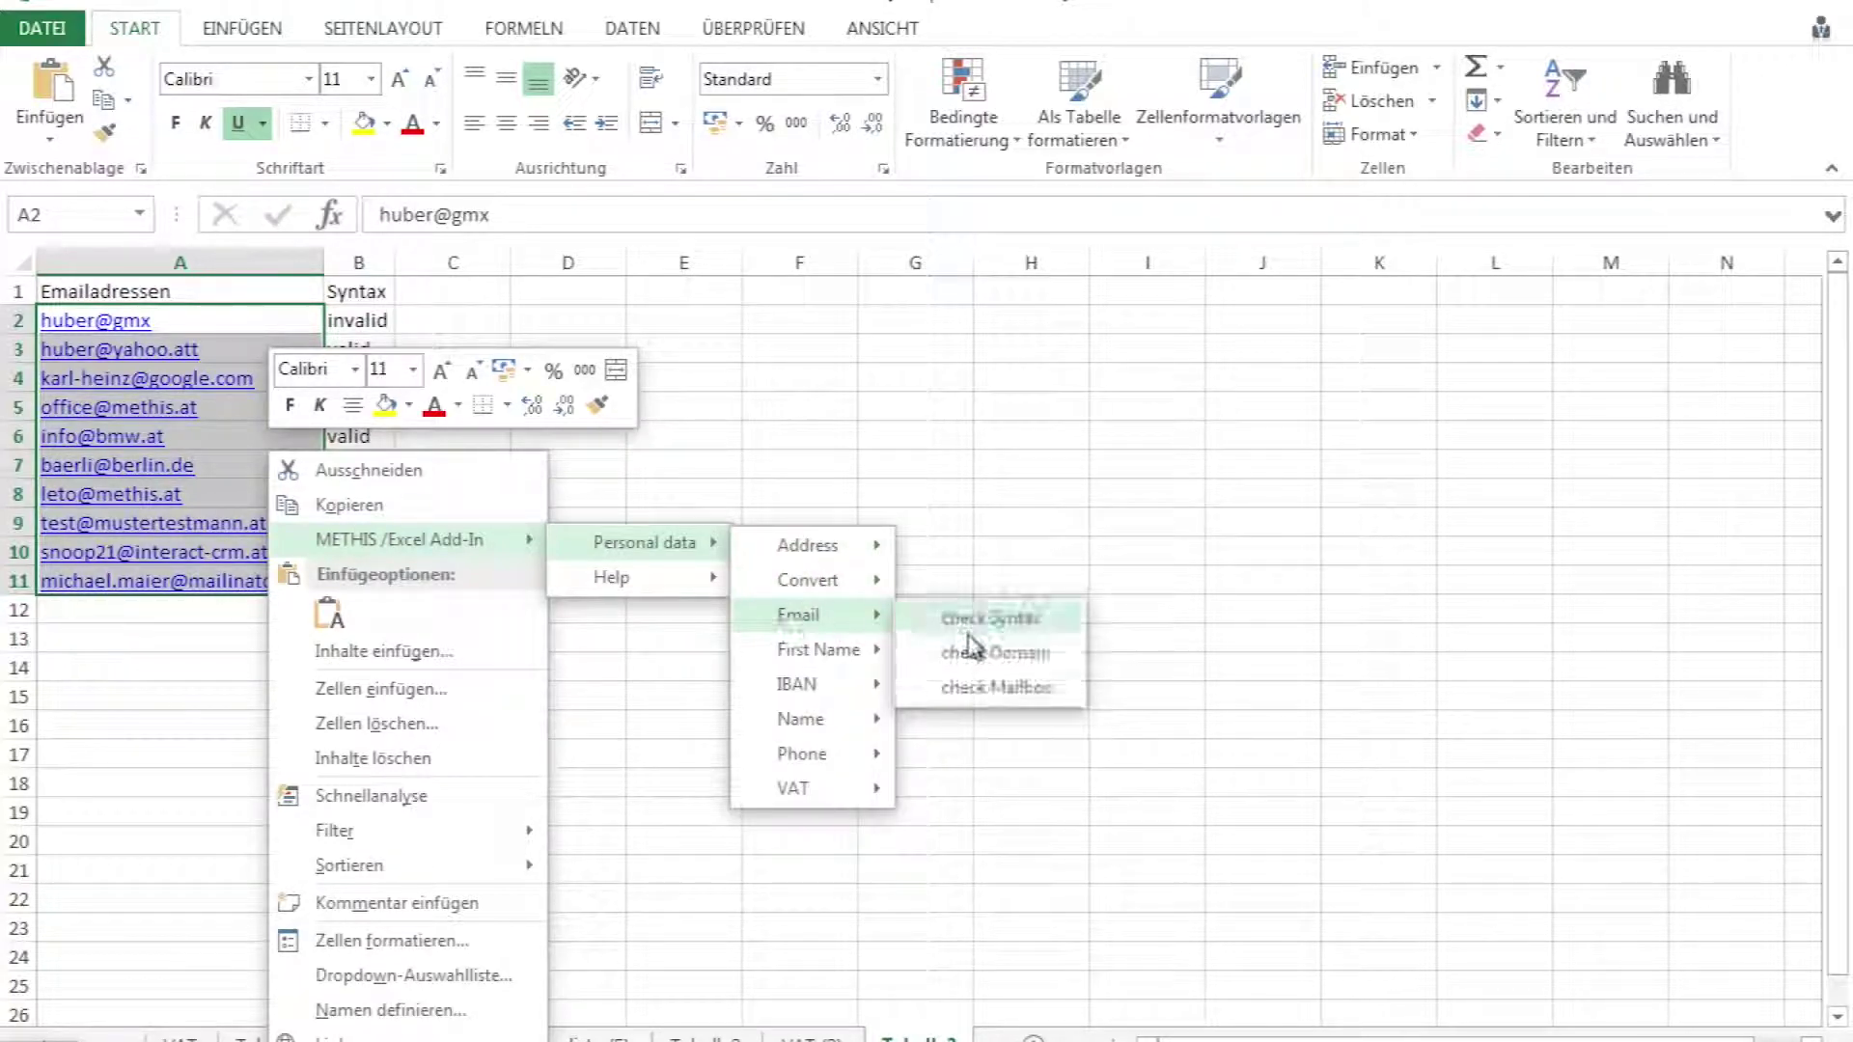
click(986, 646)
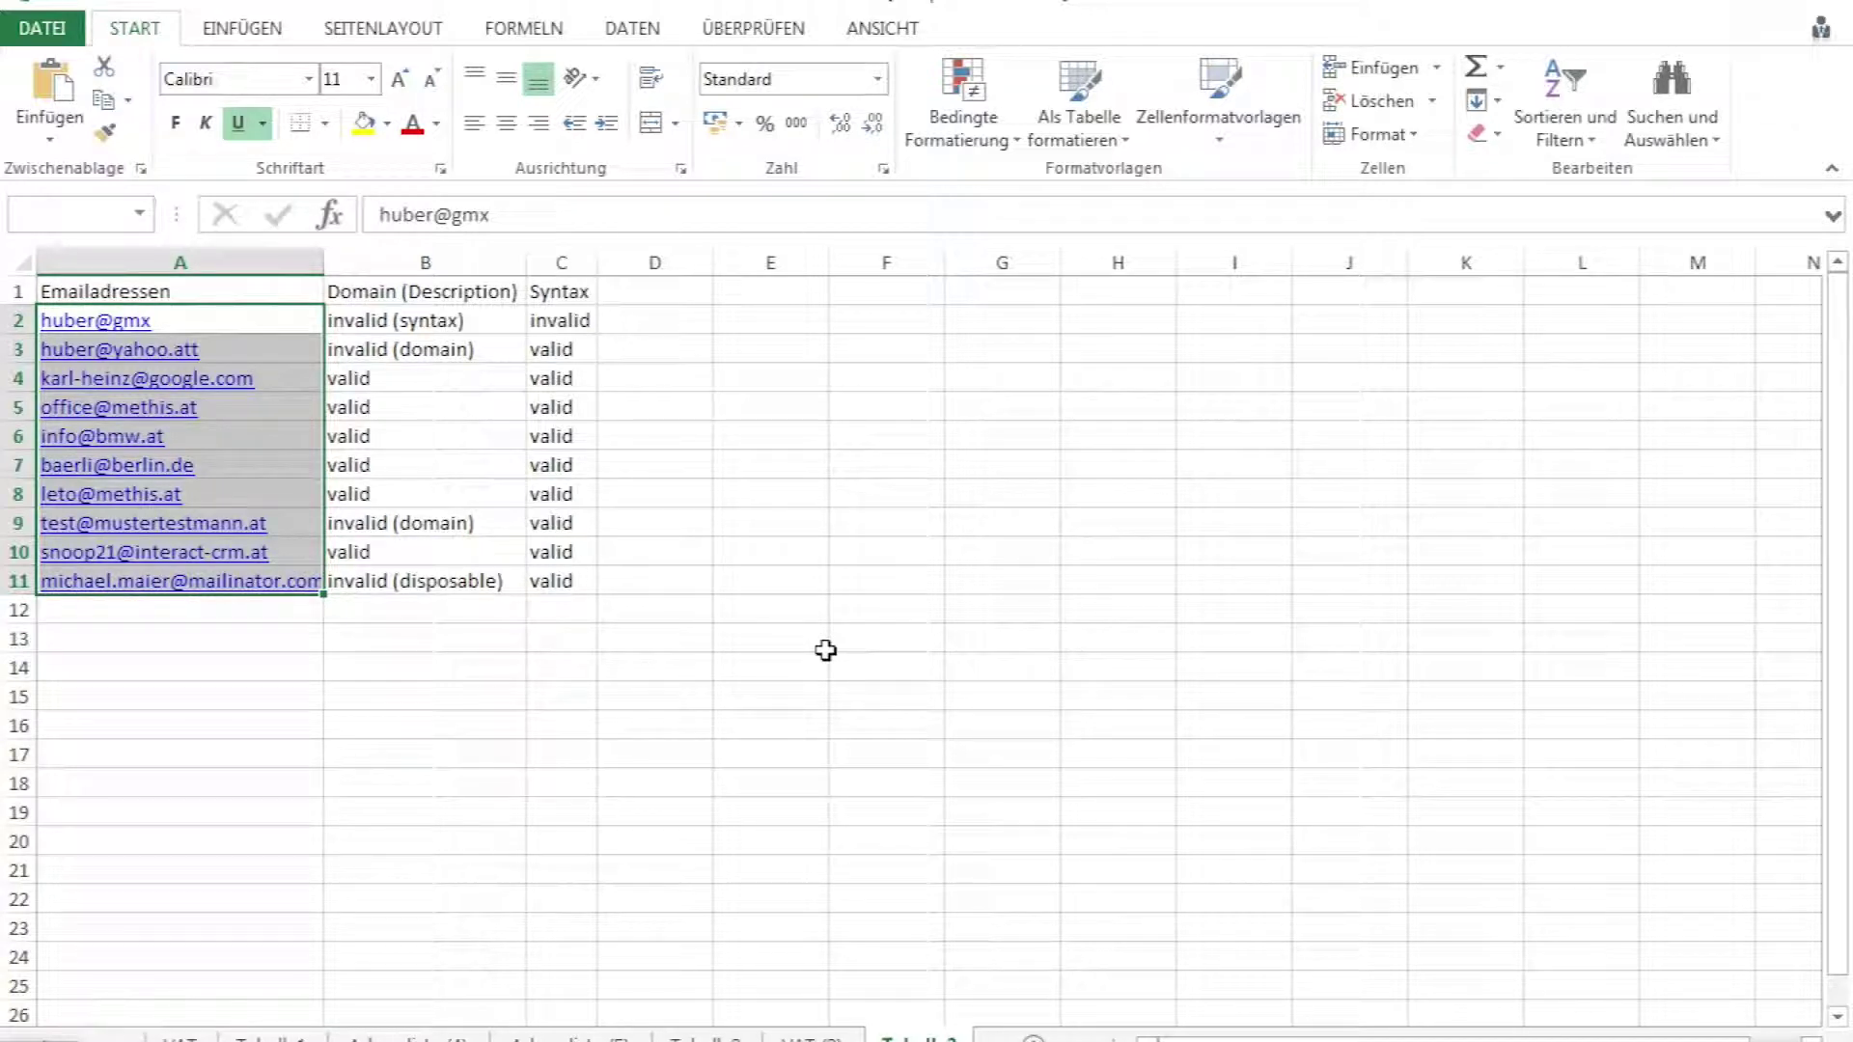
Run the METHIS Mailbox check on A2:A11, creating the Mailbox (Description) column.
click(826, 651)
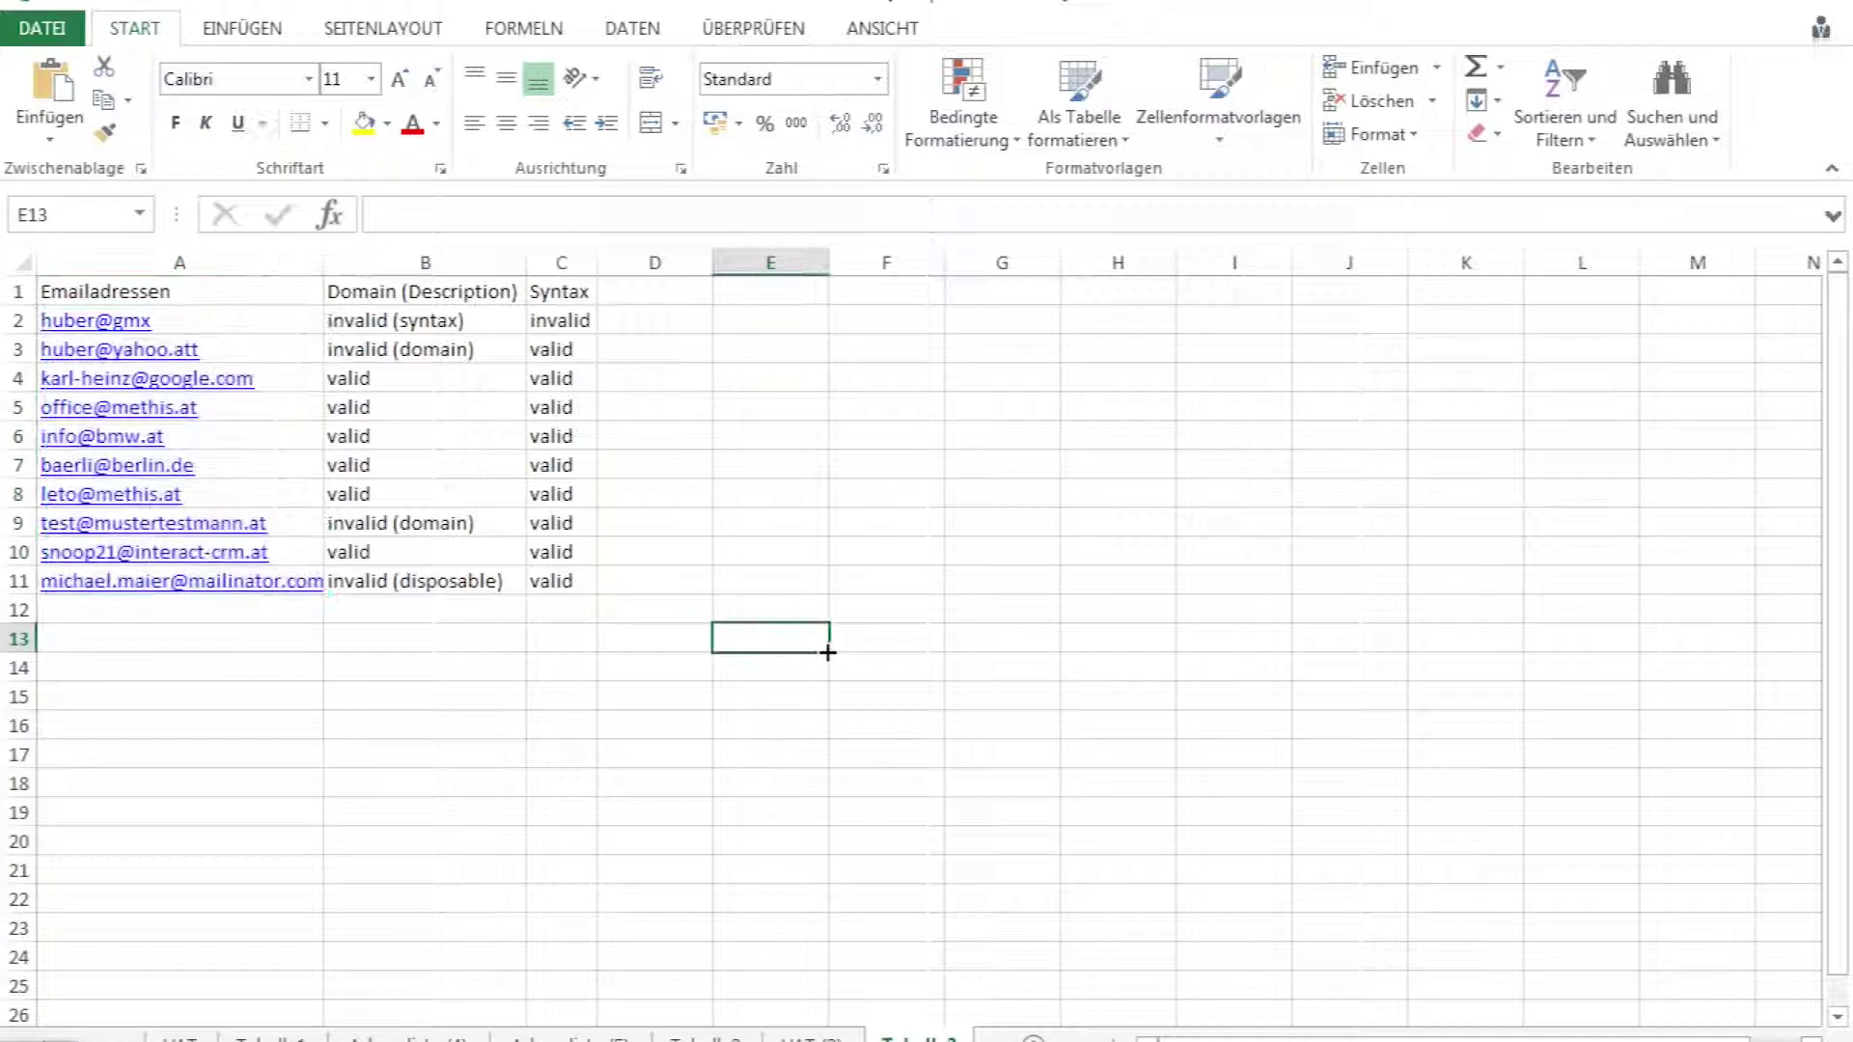
drag(276, 321, 275, 580)
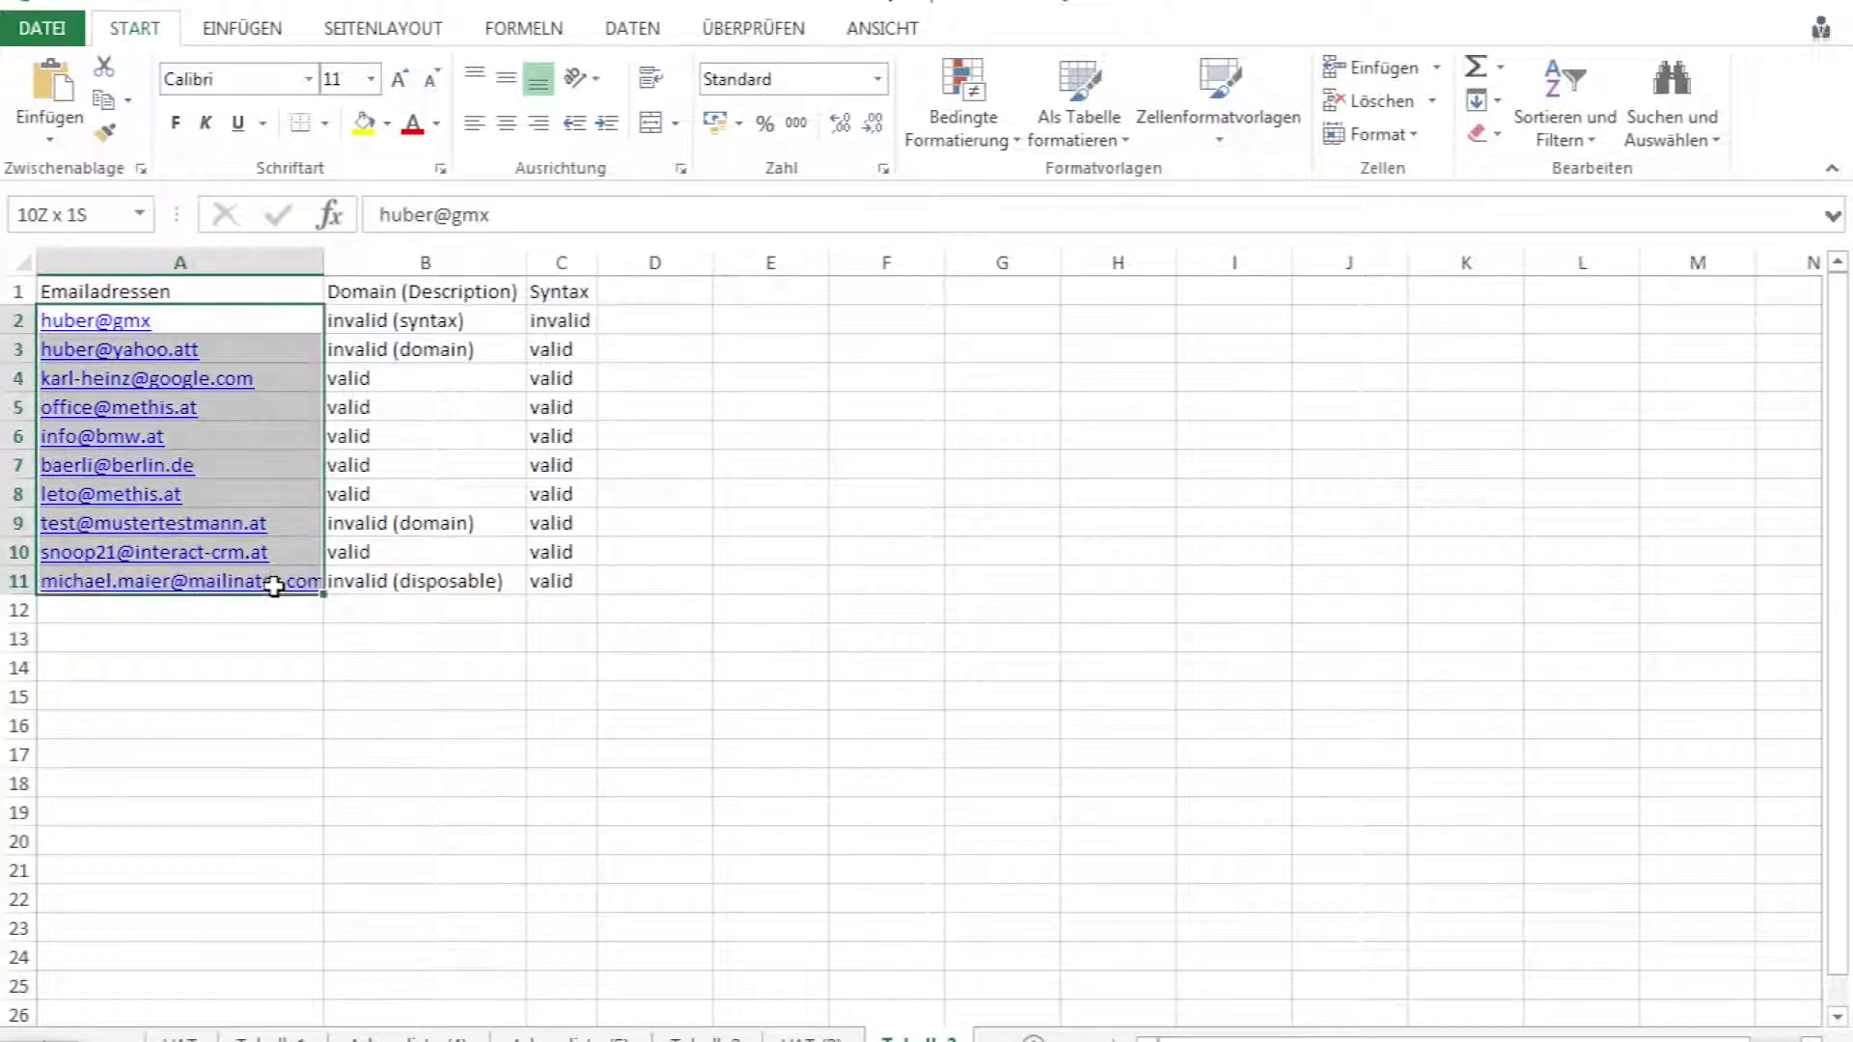
right_click(277, 441)
mouse_move(409, 531)
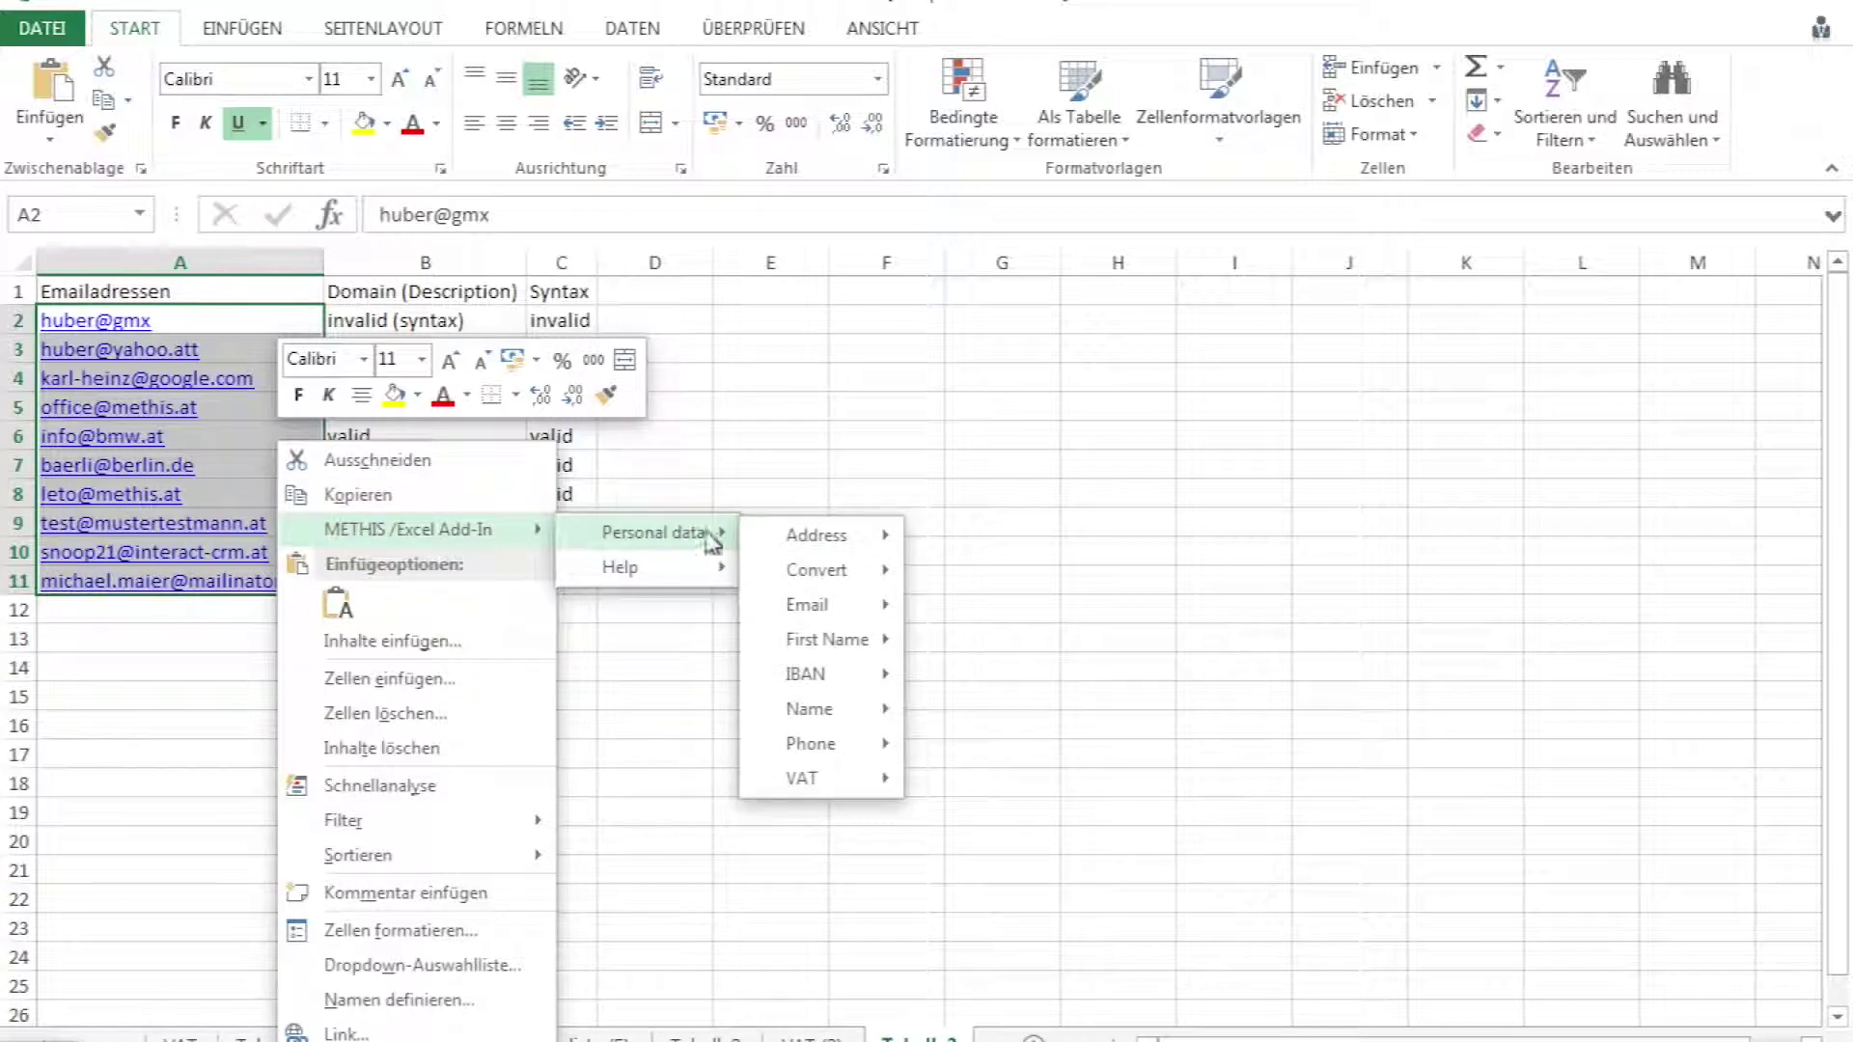
mouse_move(811, 605)
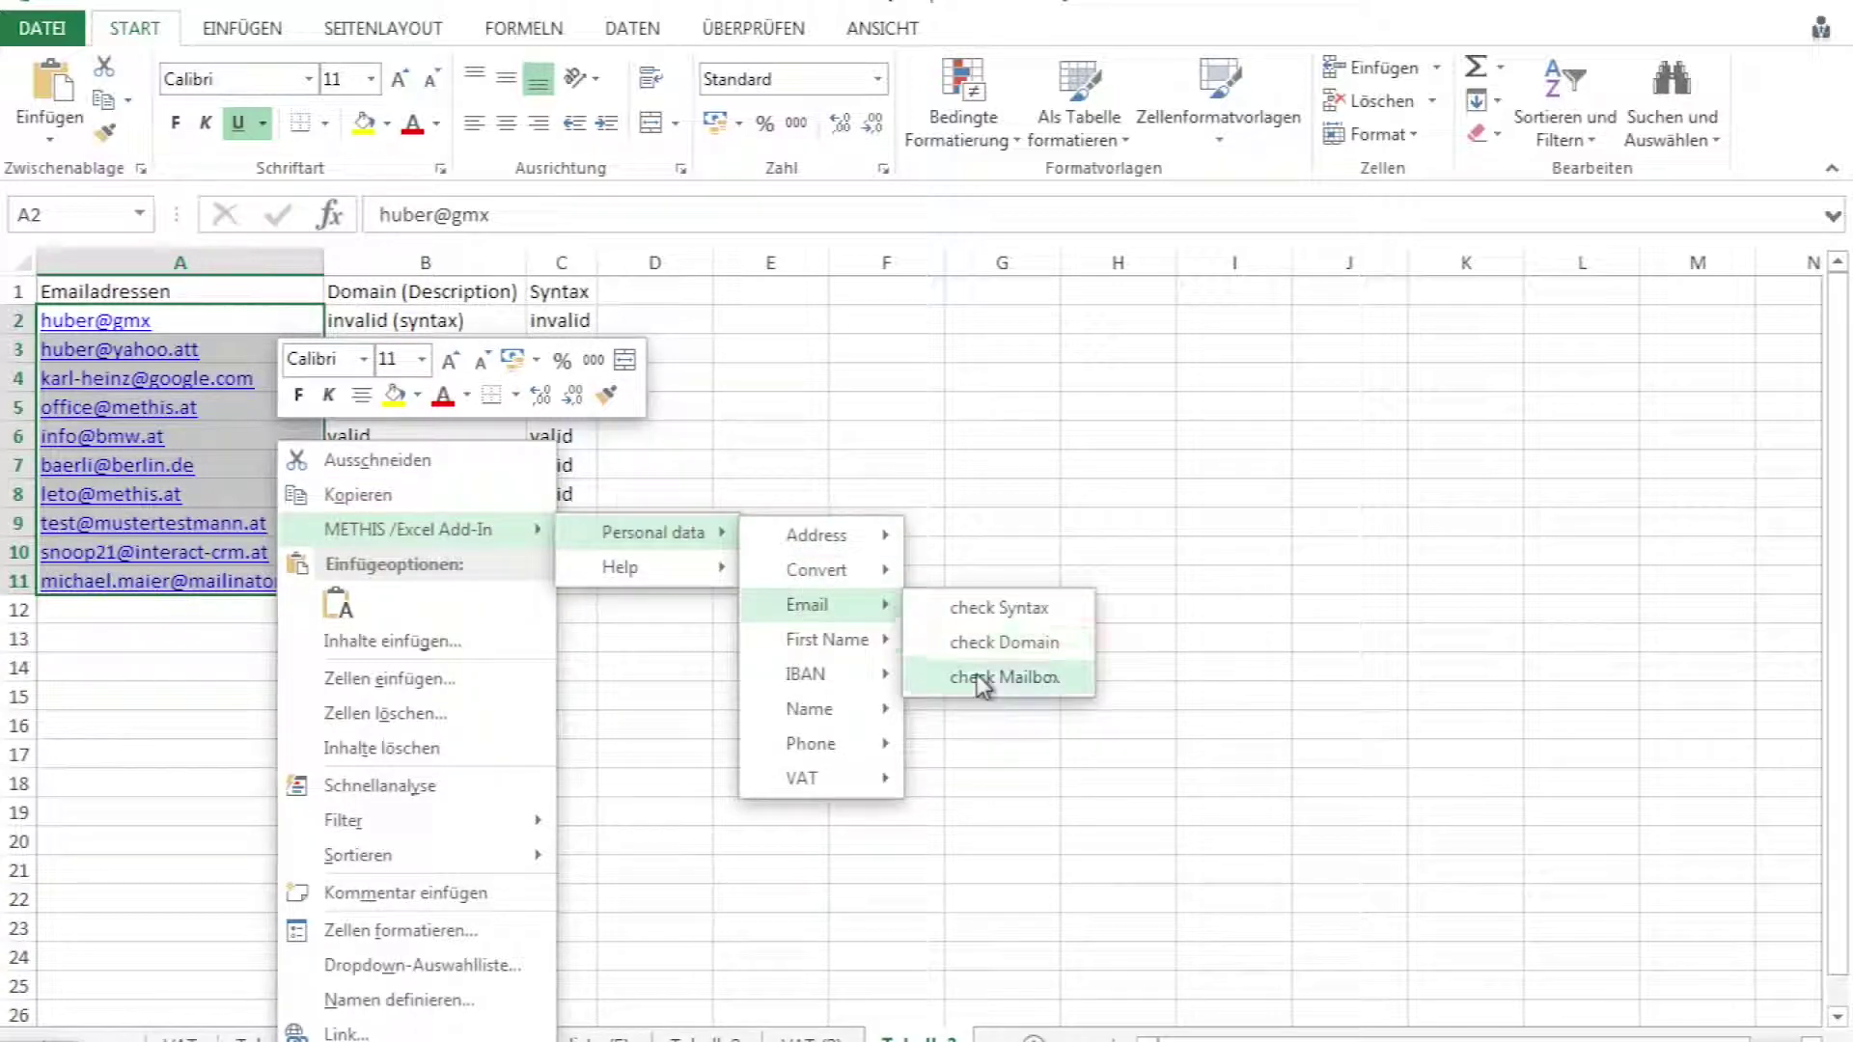
click(984, 682)
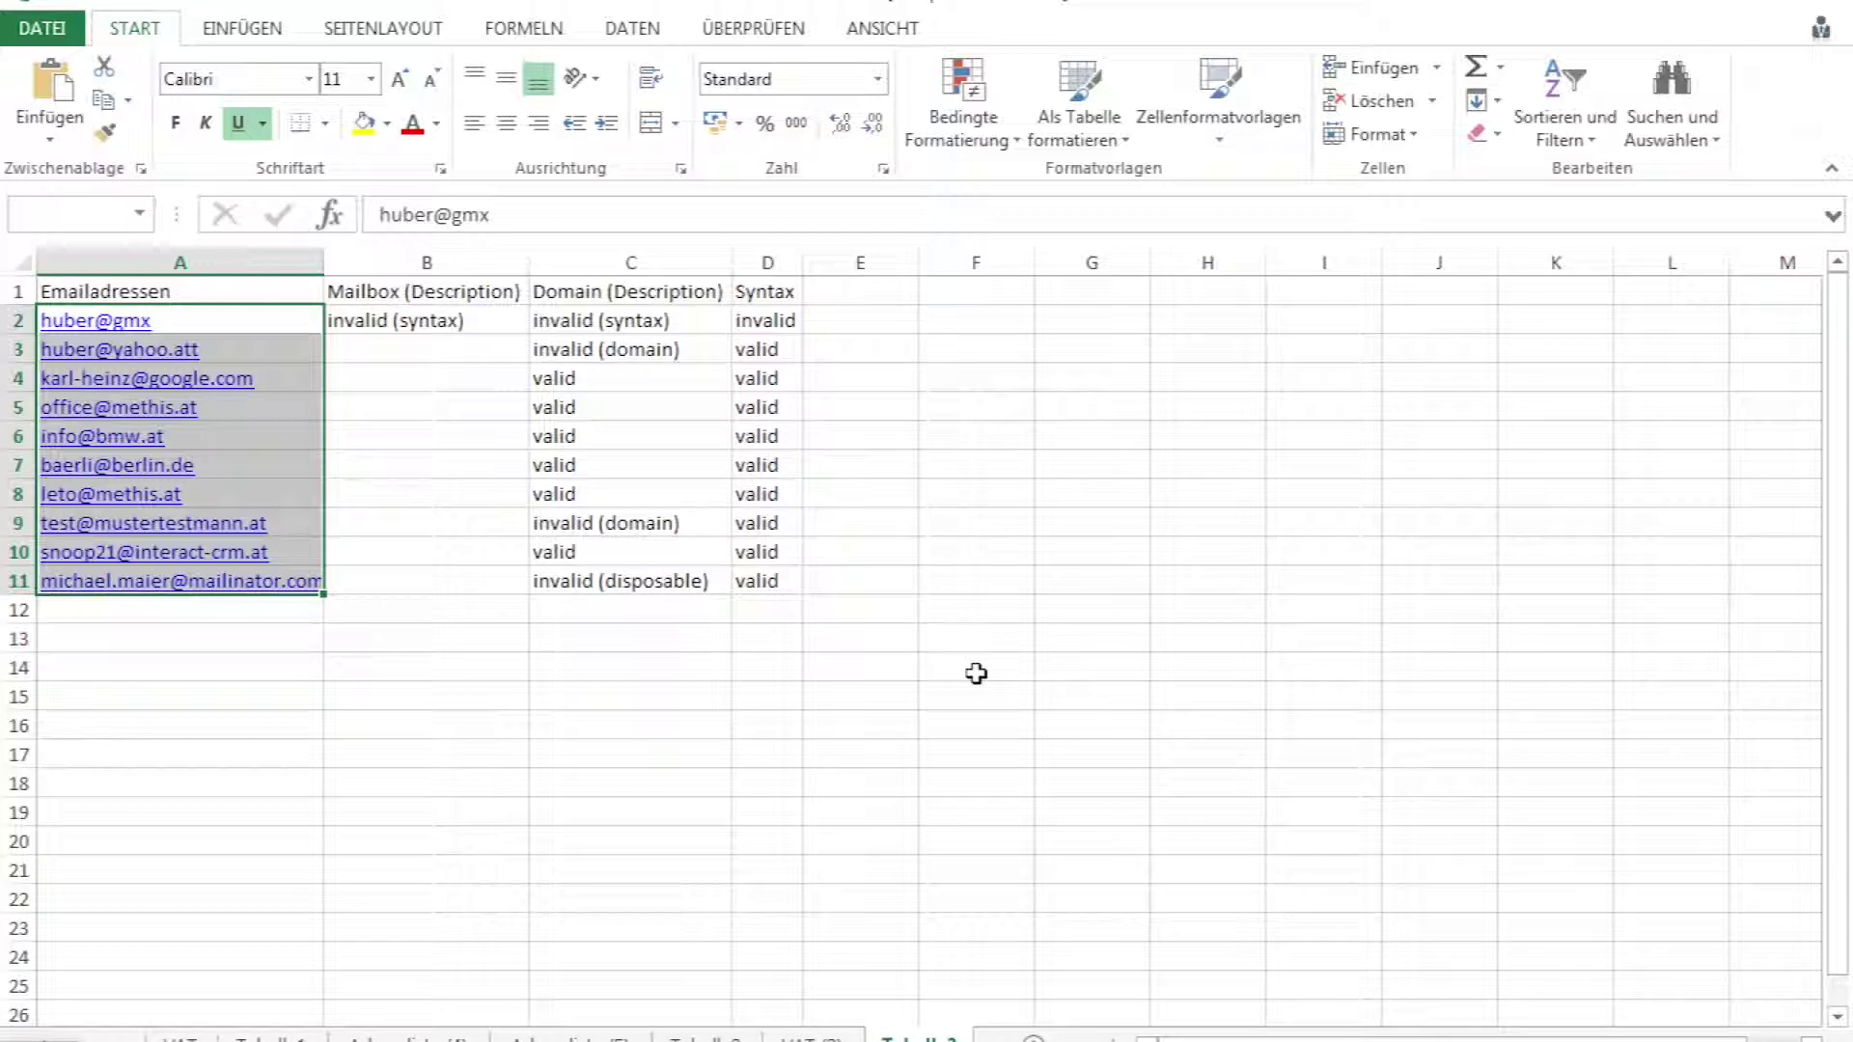